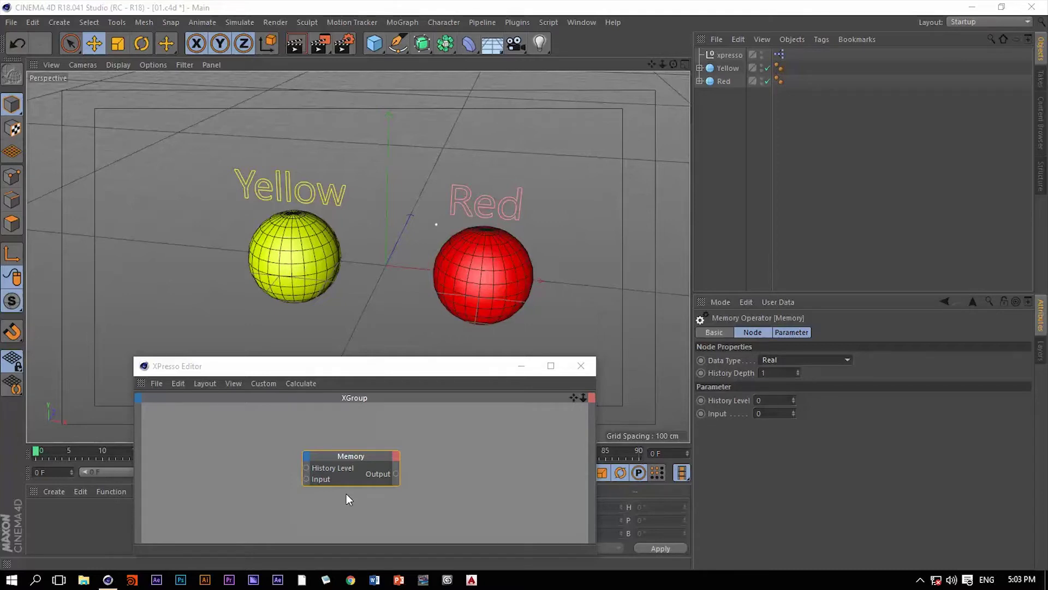
- Add the Yellow and Red spheres as nodes in the XPresso graph, placing Red before and Yellow after the Memory node
{"action": "left_click", "coordinate": [346, 494]}
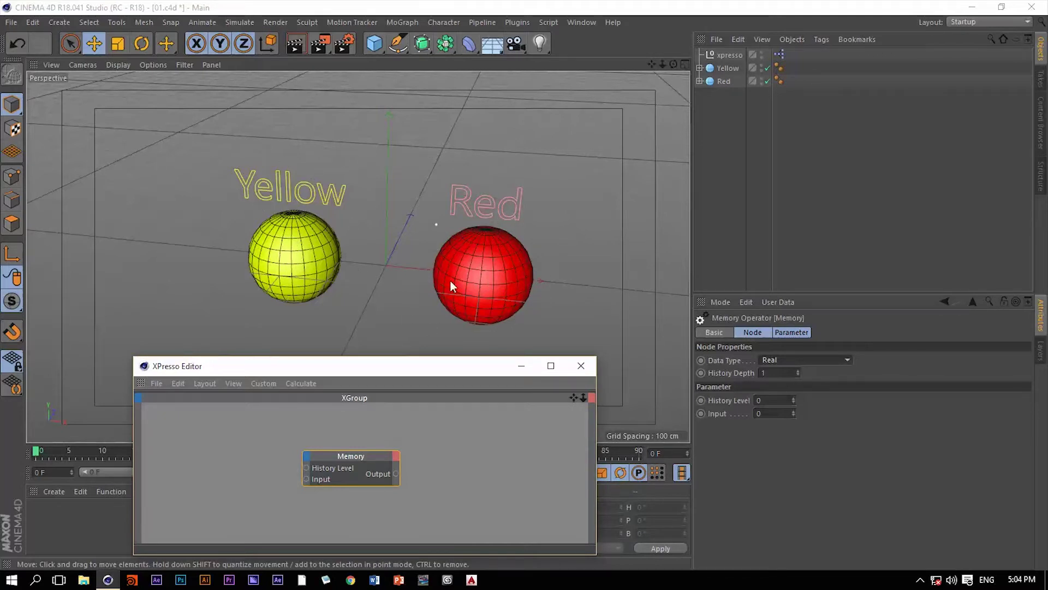
{"action": "left_click_drag", "start_coordinate": [720, 113], "coordinate": [725, 70]}
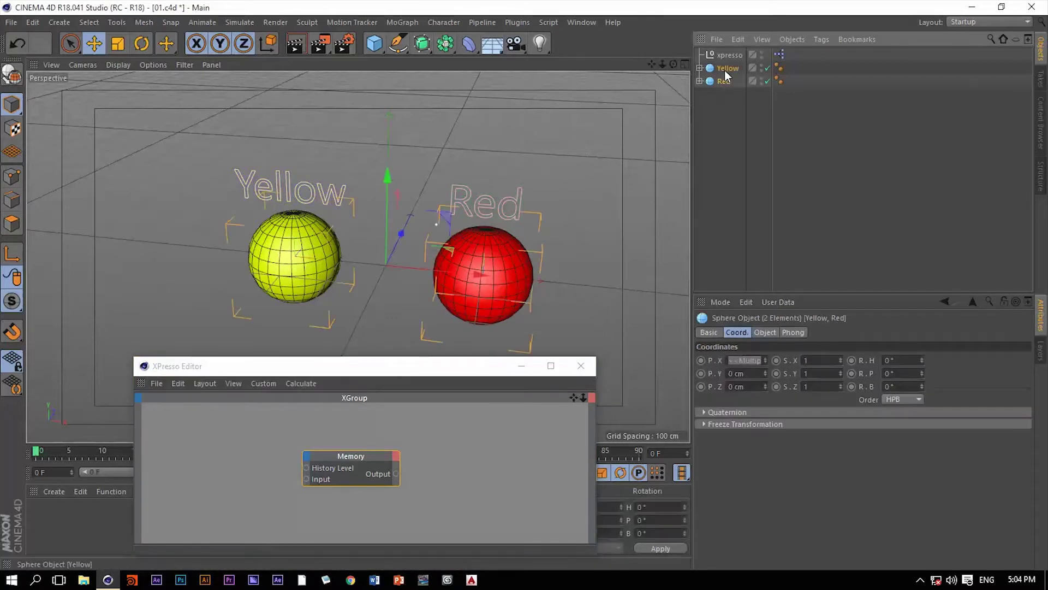
{"action": "left_click_drag", "start_coordinate": [637, 114], "coordinate": [228, 473]}
{"action": "left_click_drag", "start_coordinate": [234, 439], "coordinate": [514, 455]}
{"action": "left_click_drag", "start_coordinate": [224, 475], "coordinate": [227, 459]}
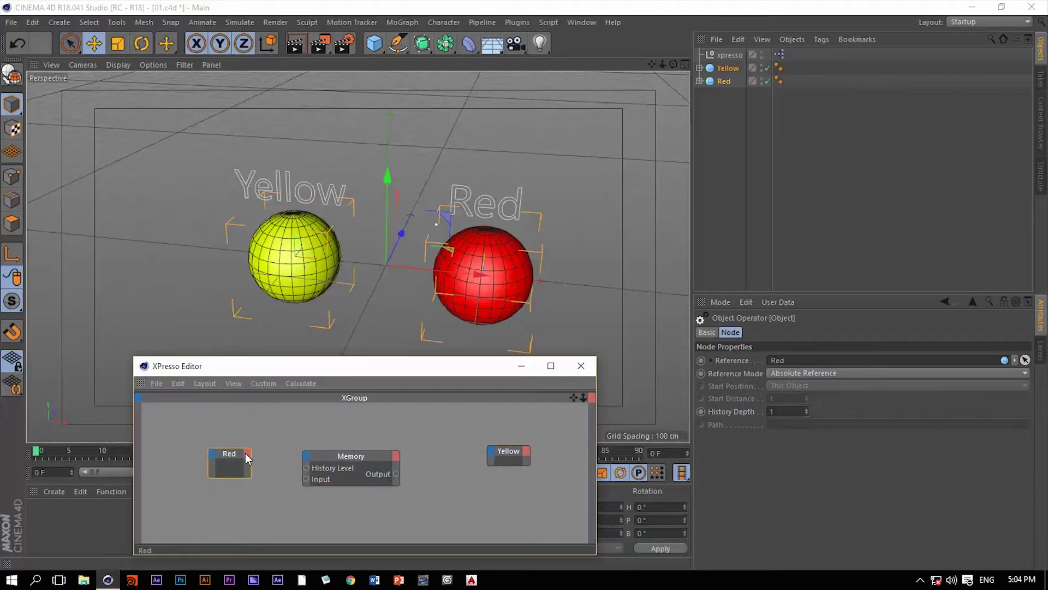
- Add a Position output port to the Red node
{"action": "right_click", "coordinate": [244, 453]}
{"action": "mouse_move", "coordinate": [270, 404]}
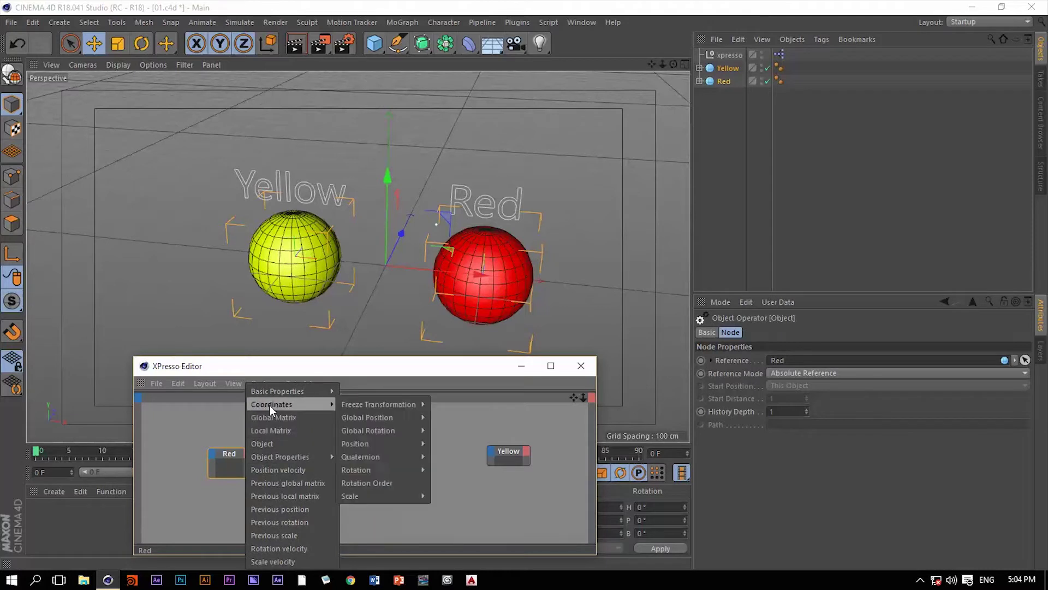
{"action": "left_click", "coordinate": [372, 444]}
- Add the full Position coordinate as an input port on the Yellow node
{"action": "left_click", "coordinate": [490, 451]}
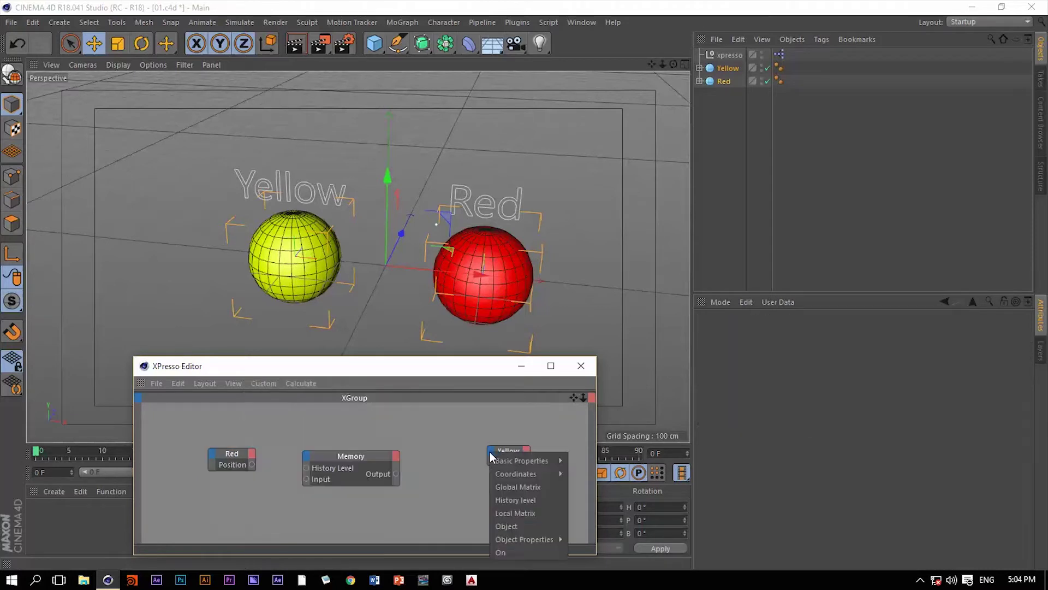
{"action": "left_click", "coordinate": [491, 455]}
{"action": "left_click", "coordinate": [490, 454]}
{"action": "mouse_move", "coordinate": [511, 476]}
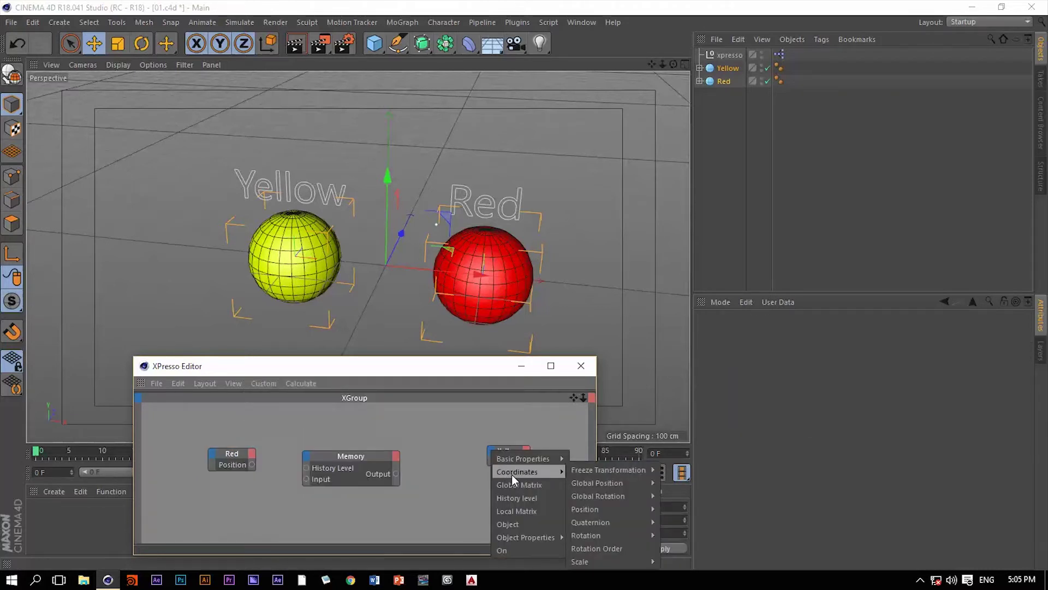
{"action": "mouse_move", "coordinate": [592, 509]}
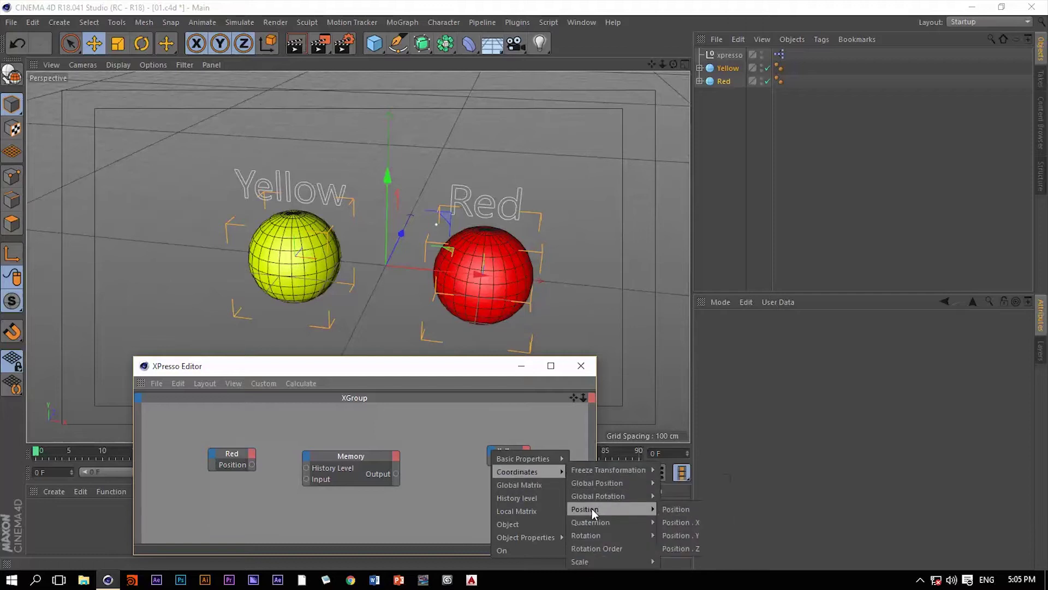
{"action": "left_click", "coordinate": [671, 510]}
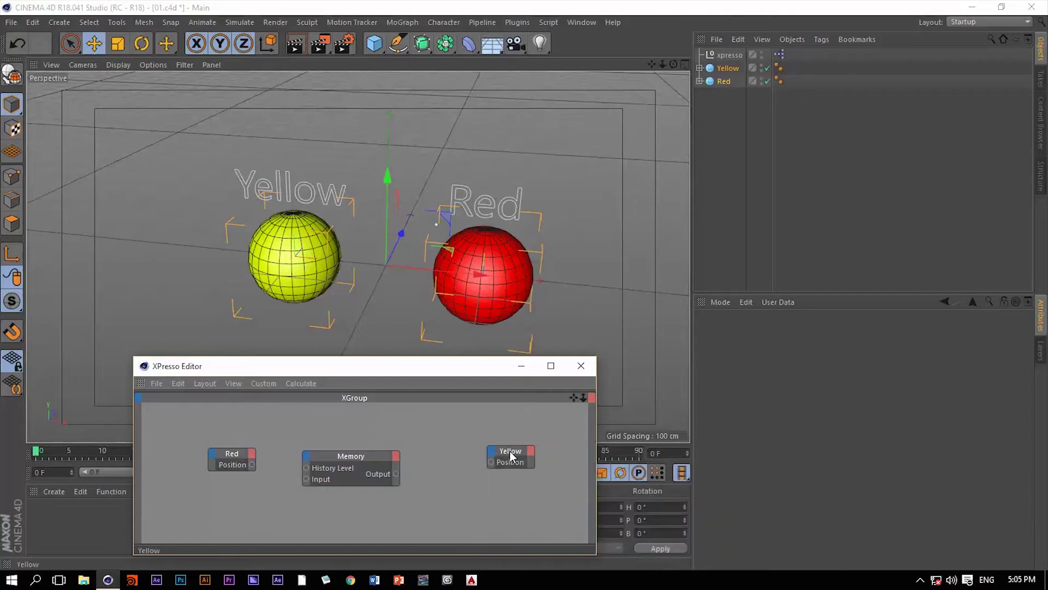
- Connect Red's Position to the Memory node's Input, and the Memory Output to Yellow's Position
{"action": "left_click", "coordinate": [330, 468]}
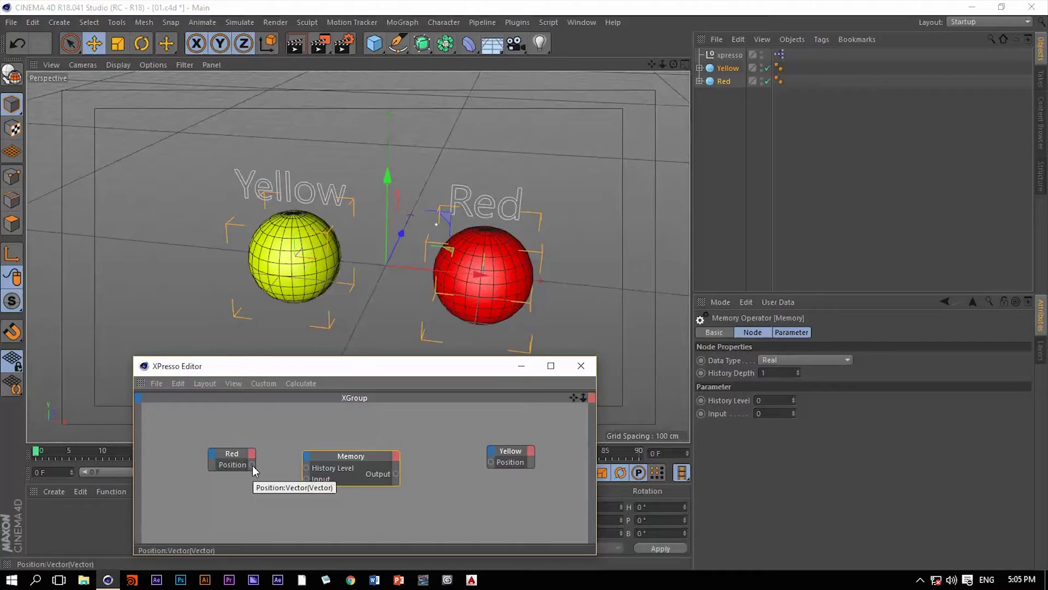
{"action": "left_click_drag", "start_coordinate": [306, 479], "coordinate": [306, 480]}
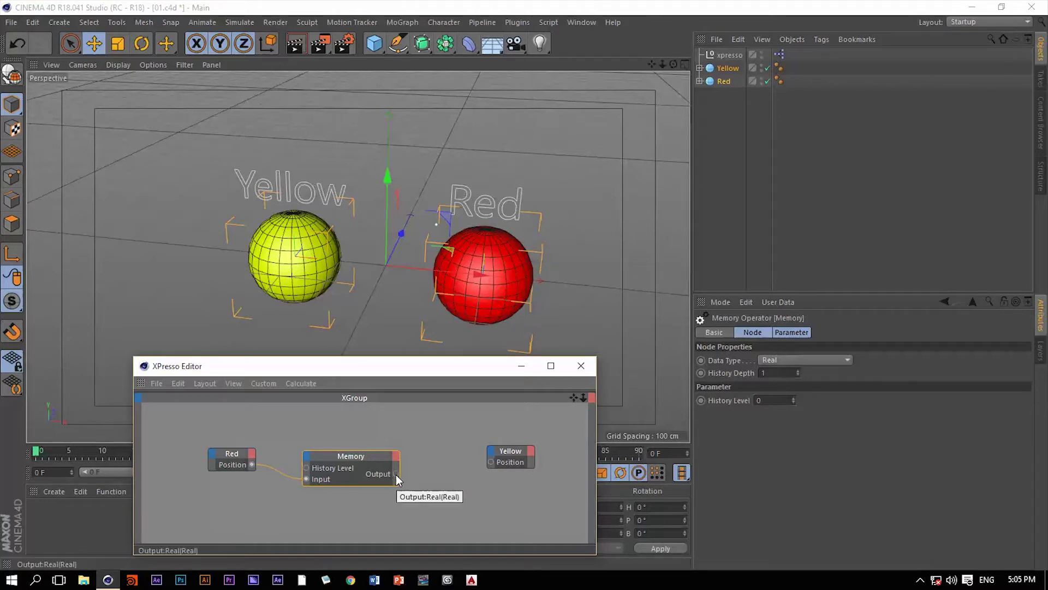
{"action": "left_click_drag", "start_coordinate": [395, 474], "coordinate": [496, 447]}
- Set the Memory node's data type to Vector
{"action": "left_click_drag", "start_coordinate": [533, 210], "coordinate": [431, 253], "text": "alt"}
{"action": "left_click", "coordinate": [371, 455]}
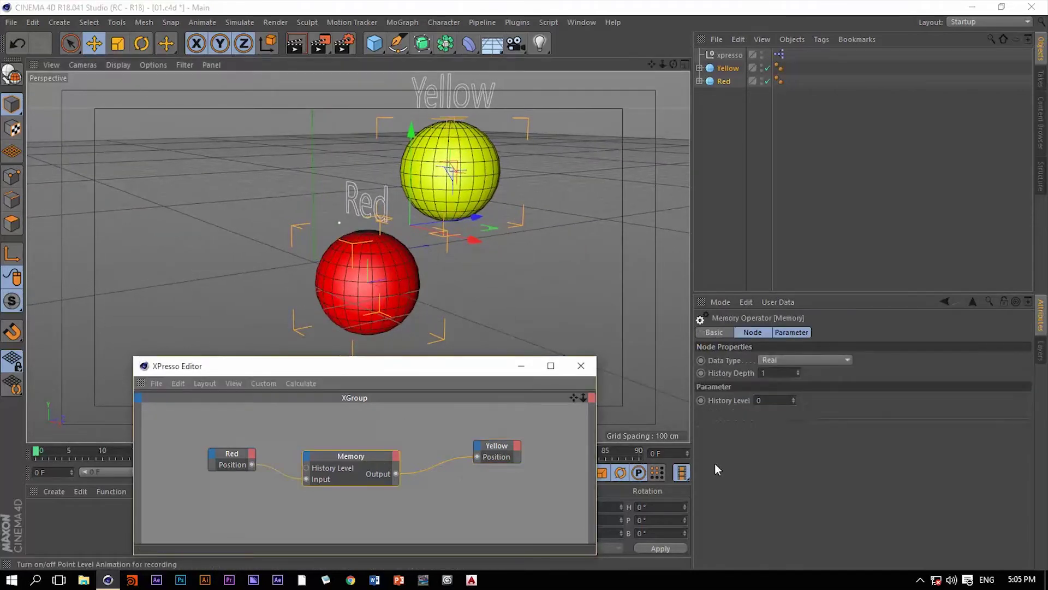
{"action": "left_click", "coordinate": [775, 360]}
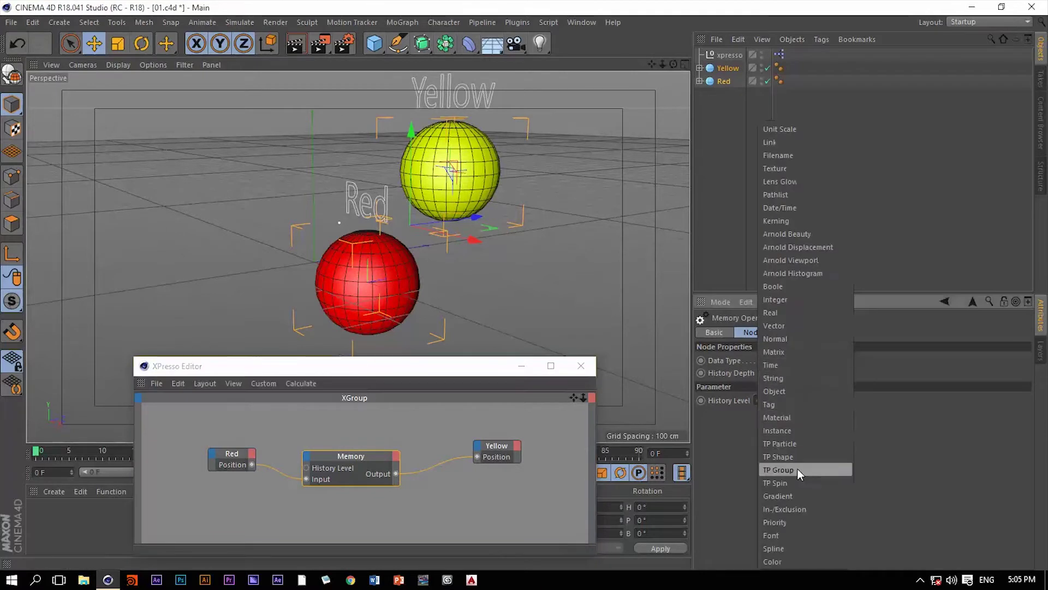
{"action": "left_click", "coordinate": [778, 326]}
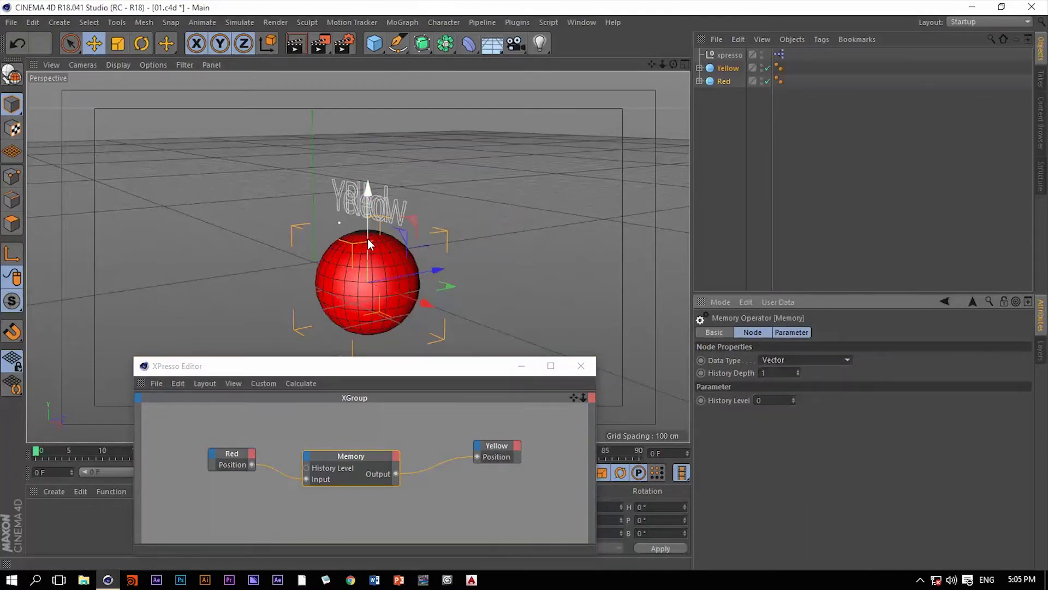
- Move the red sphere up to about X 200 cm, Y 110 cm and inspect the yellow sphere's coordinates
{"action": "left_click_drag", "start_coordinate": [353, 257], "coordinate": [372, 232], "text": "alt"}
{"action": "left_click_drag", "start_coordinate": [427, 267], "coordinate": [423, 241], "text": "alt"}
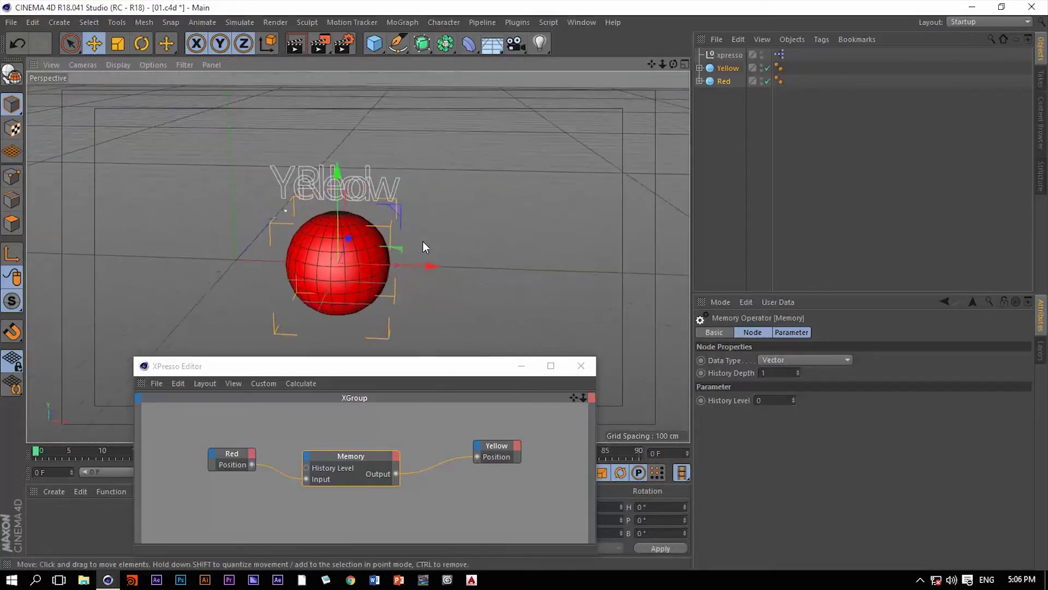
{"action": "left_click", "coordinate": [723, 80]}
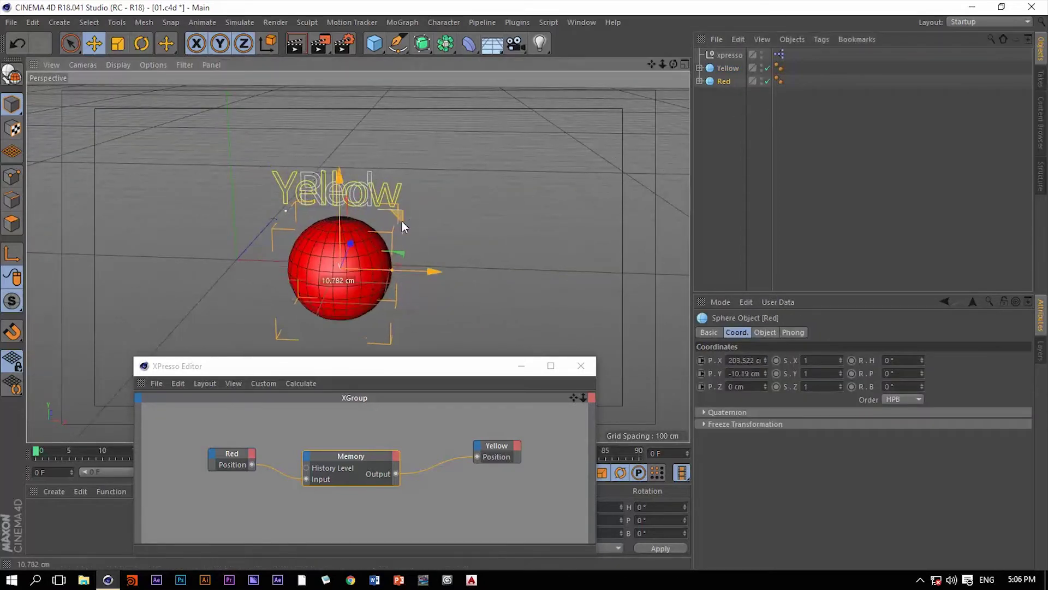
{"action": "left_click_drag", "start_coordinate": [403, 219], "coordinate": [395, 153]}
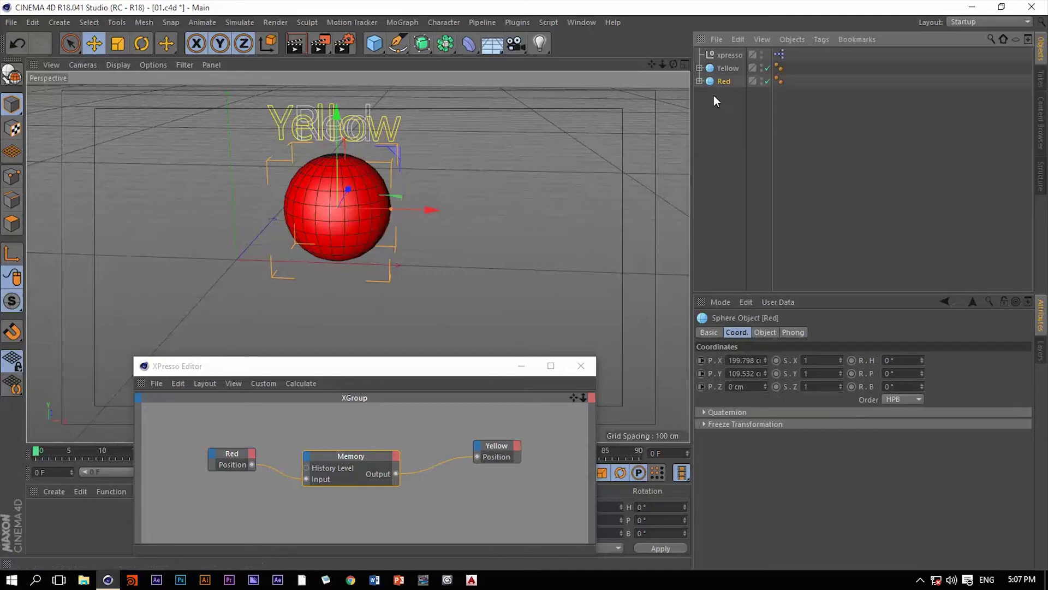
{"action": "left_click", "coordinate": [723, 69]}
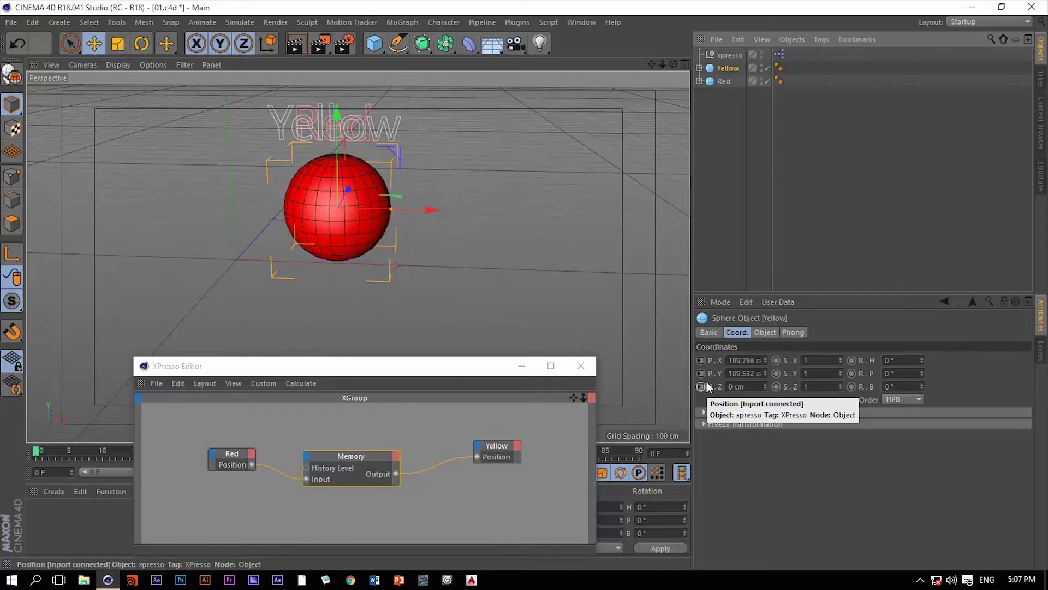
- Set the Memory node's History Depth to 20
{"action": "left_click", "coordinate": [362, 454]}
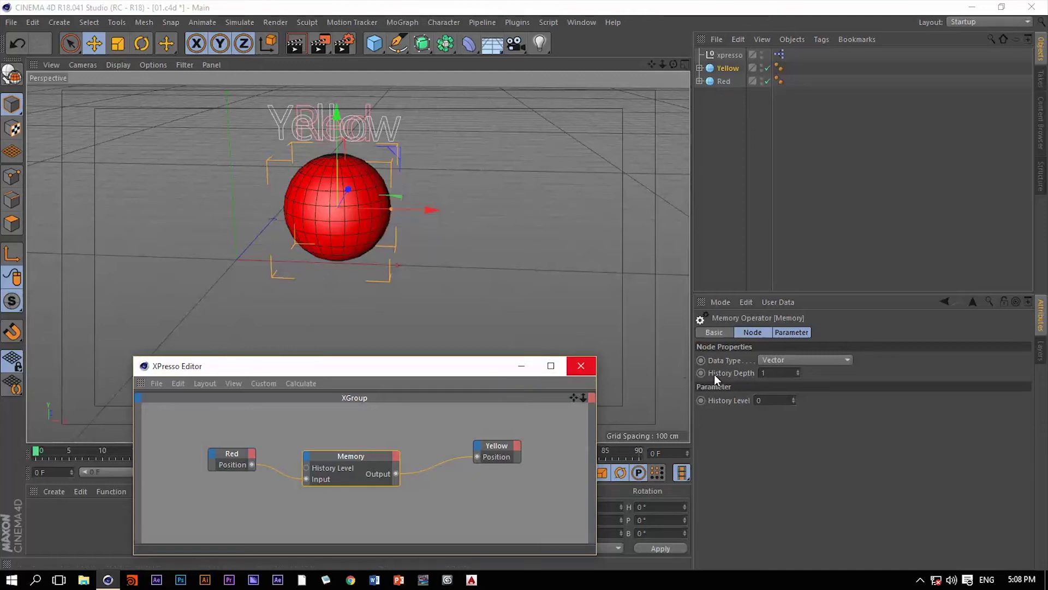
{"action": "left_click", "coordinate": [772, 374]}
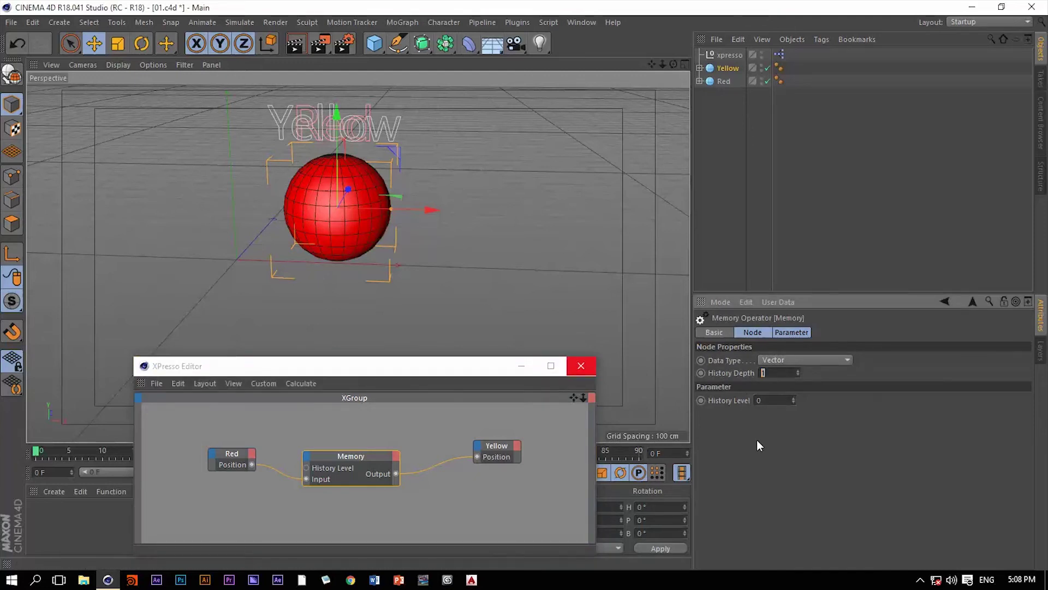
{"action": "type", "text": "20"}
{"action": "key", "text": "Return"}
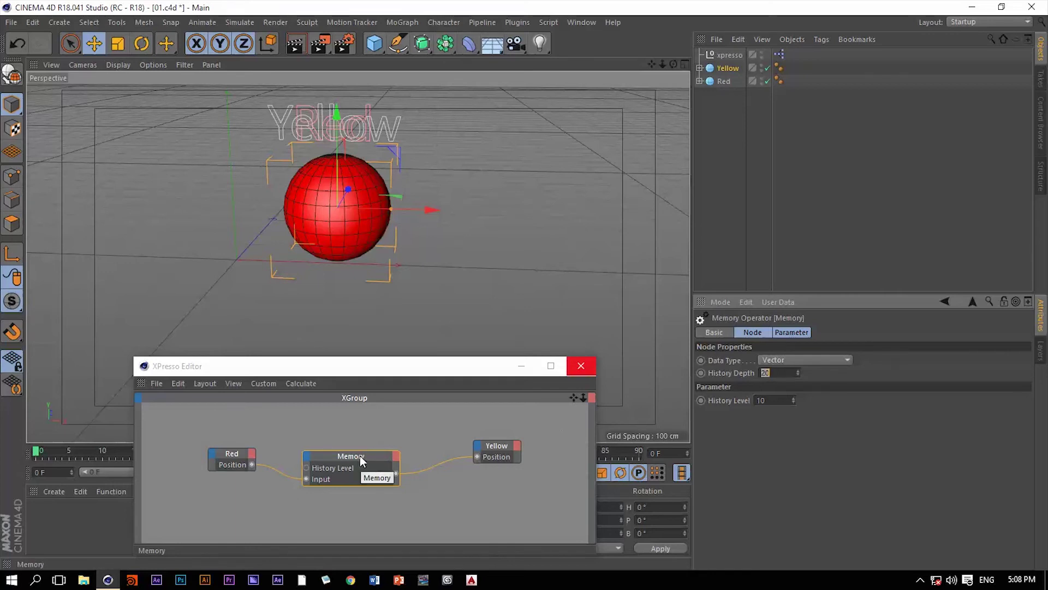
- Set the Memory node's History Level to 5 and move the red sphere around to test the yellow sphere's delay
{"action": "double_click", "coordinate": [768, 402]}
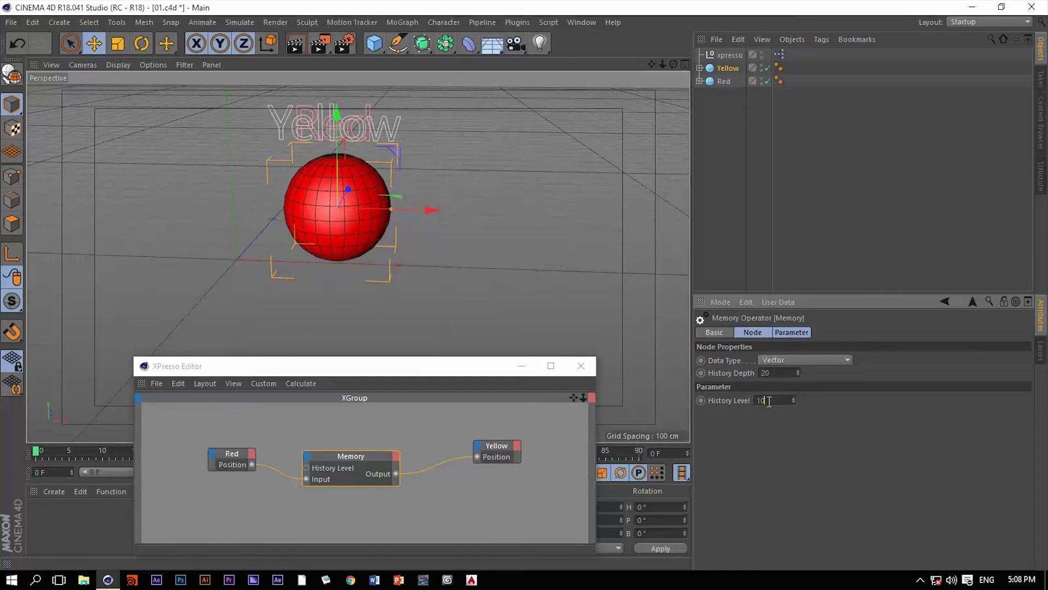
{"action": "type", "text": "5"}
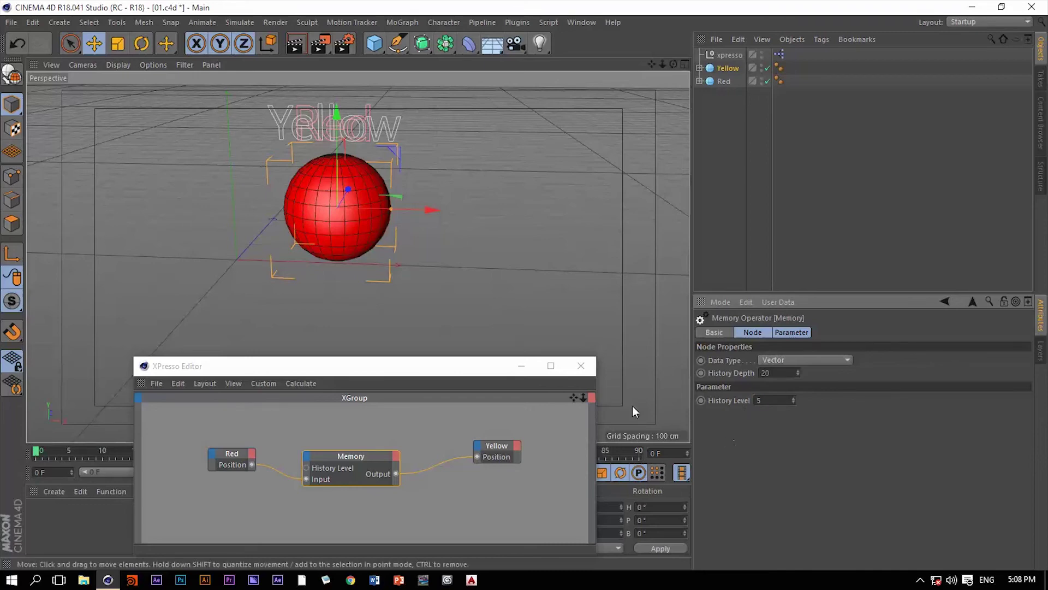
{"action": "left_click", "coordinate": [339, 208]}
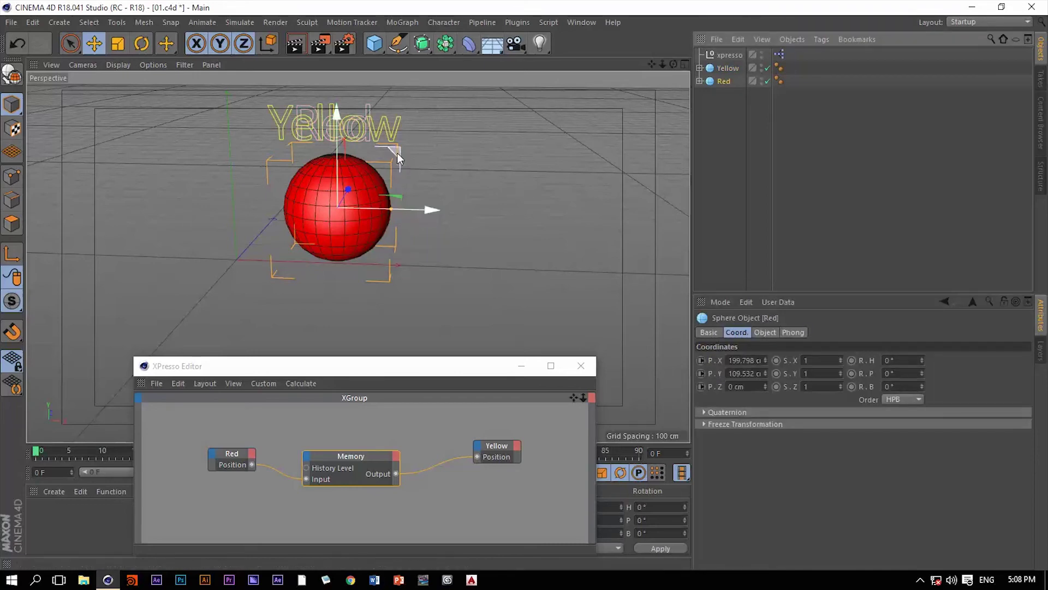
{"action": "left_click_drag", "start_coordinate": [397, 152], "coordinate": [382, 180]}
- Set the Memory node's History Level to 10 and move the red sphere toward the scene origin to test the delay
{"action": "left_click", "coordinate": [368, 463]}
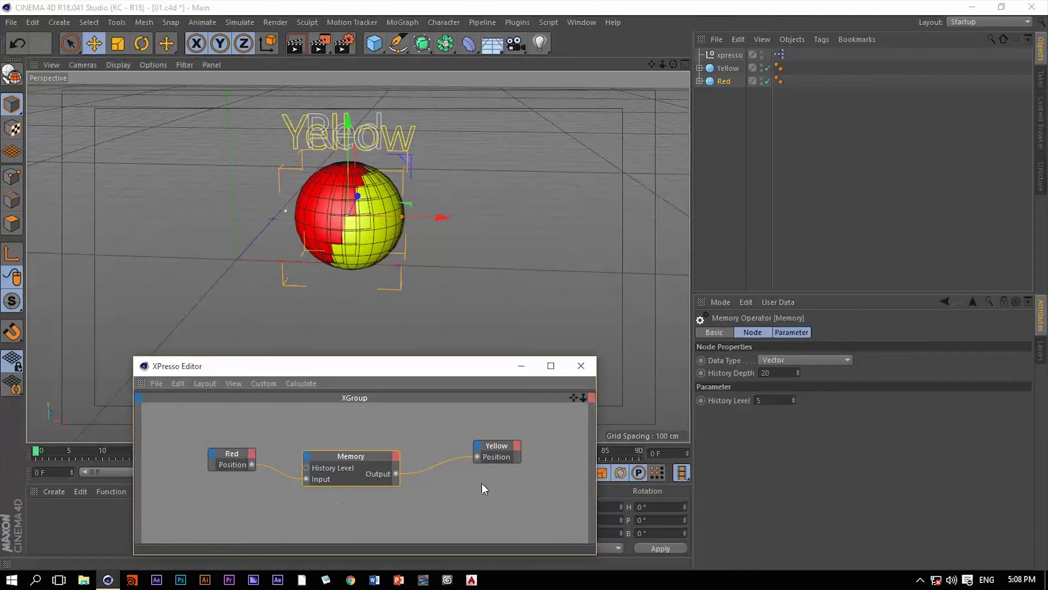
{"action": "left_click", "coordinate": [776, 400]}
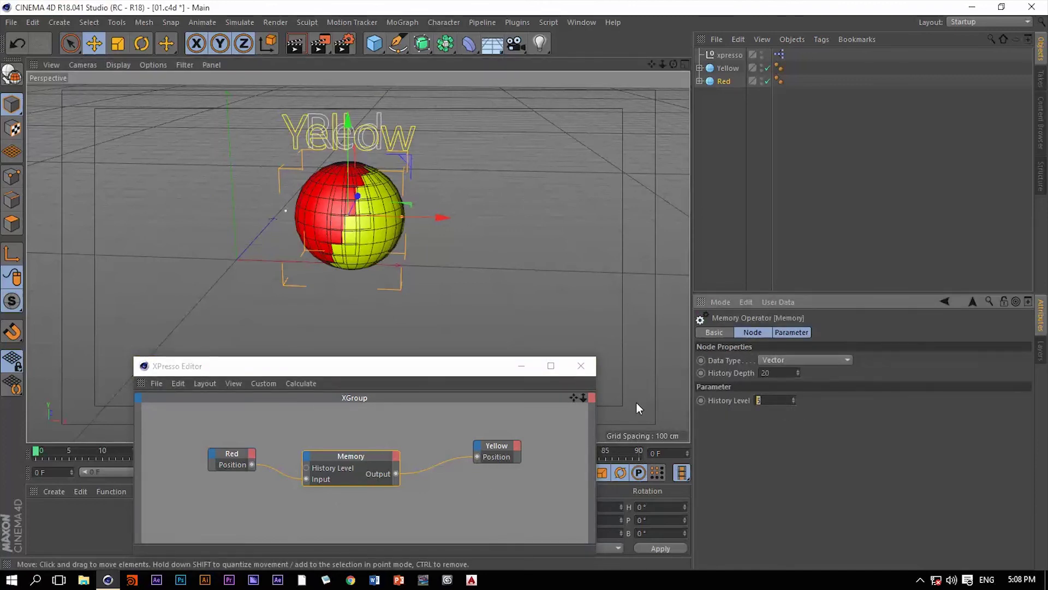
{"action": "type", "text": "10"}
{"action": "key", "text": "Return"}
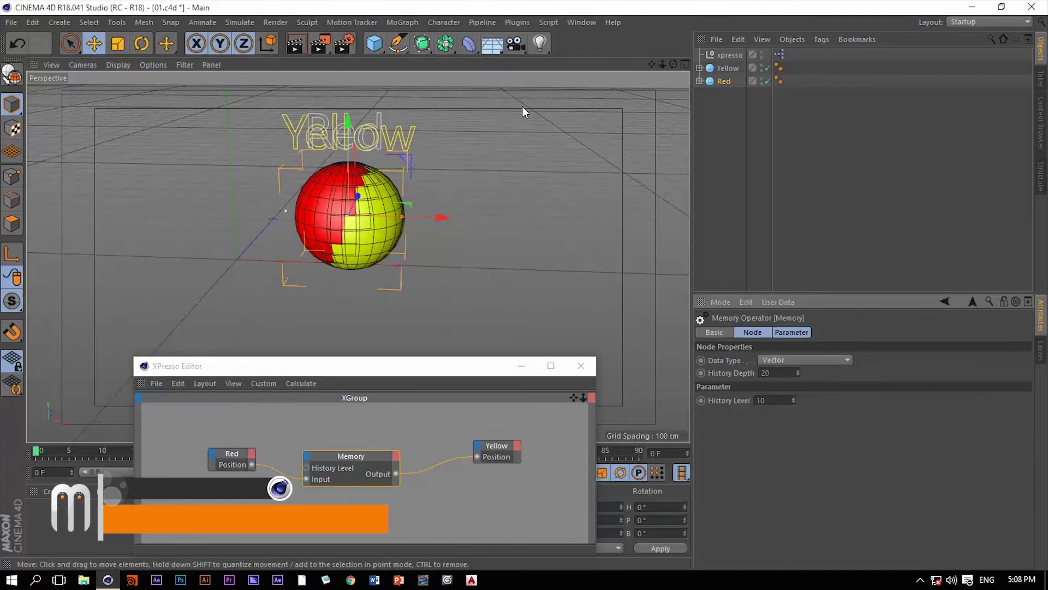
{"action": "left_click_drag", "start_coordinate": [348, 216], "coordinate": [297, 232]}
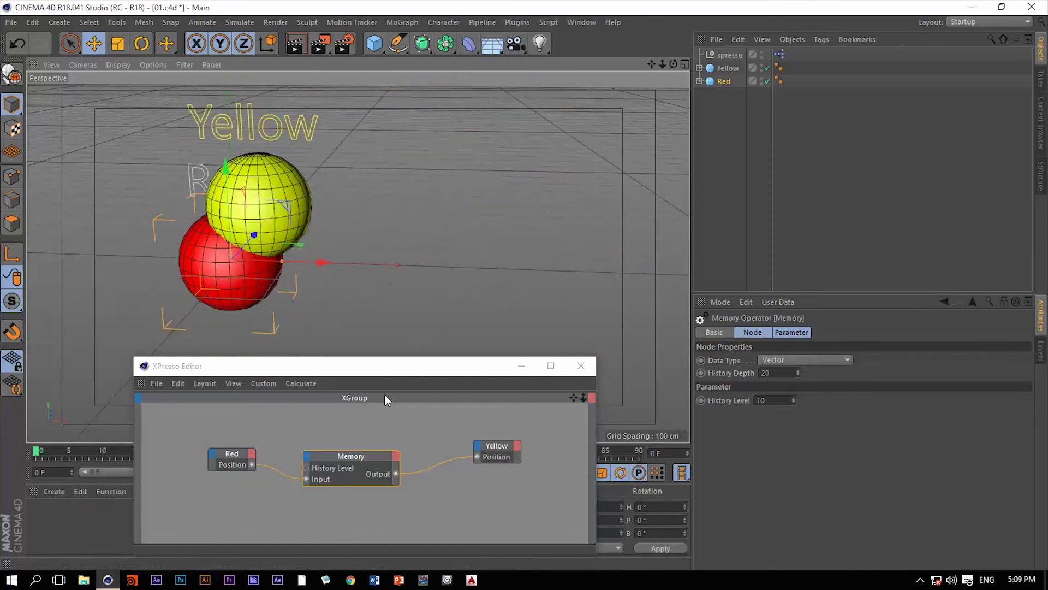